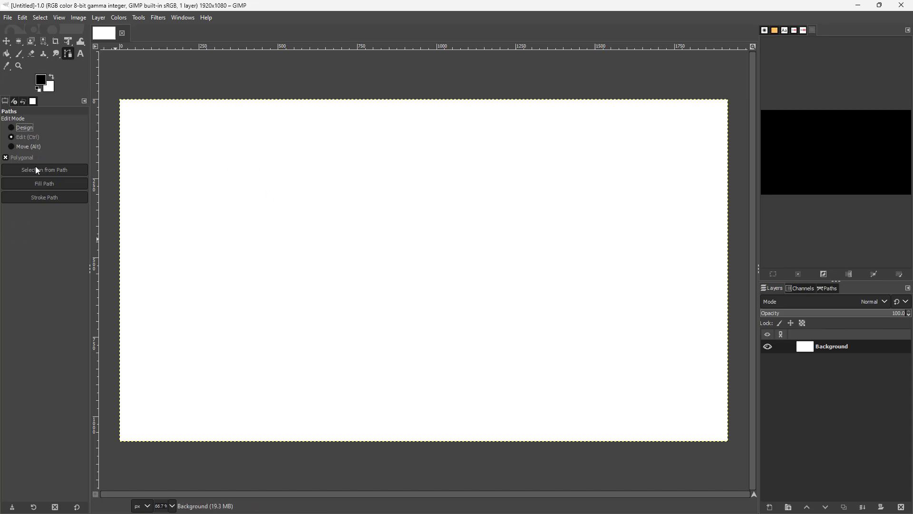
Step: Set the Paths tool to Design edit mode with the Polygonal option unchecked
{"action": "left_click", "coordinate": [12, 127]}
{"action": "left_click", "coordinate": [7, 159]}
{"action": "left_click", "coordinate": [6, 159]}
Step: Place the first anchor and drag out curved anchors sweeping round into a loop
{"action": "left_click", "coordinate": [446, 173]}
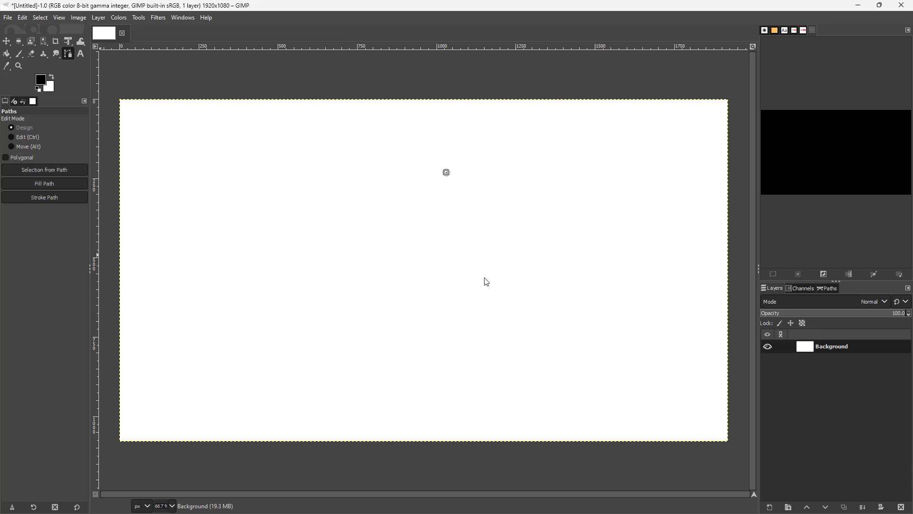
{"action": "left_click_drag", "start_coordinate": [466, 297], "coordinate": [392, 300]}
{"action": "left_click_drag", "start_coordinate": [274, 258], "coordinate": [296, 194]}
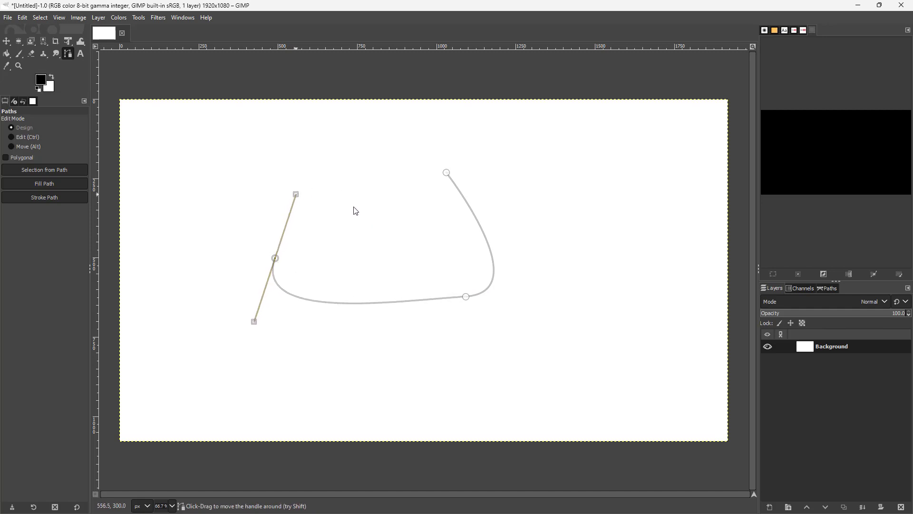
{"action": "left_click", "coordinate": [351, 224]}
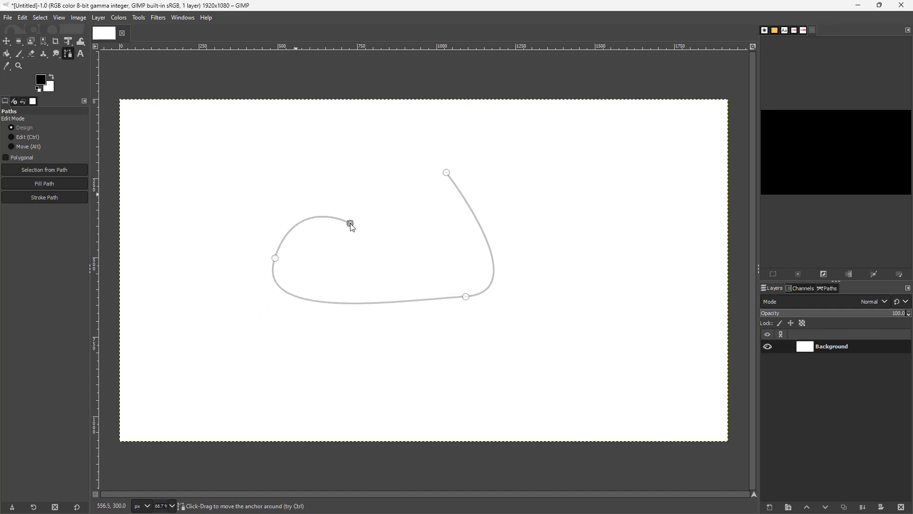
Step: Add further anchors carrying the path toward the upper left and top of the canvas
{"action": "left_click", "coordinate": [404, 241]}
{"action": "left_click", "coordinate": [366, 193]}
{"action": "left_click", "coordinate": [298, 157]}
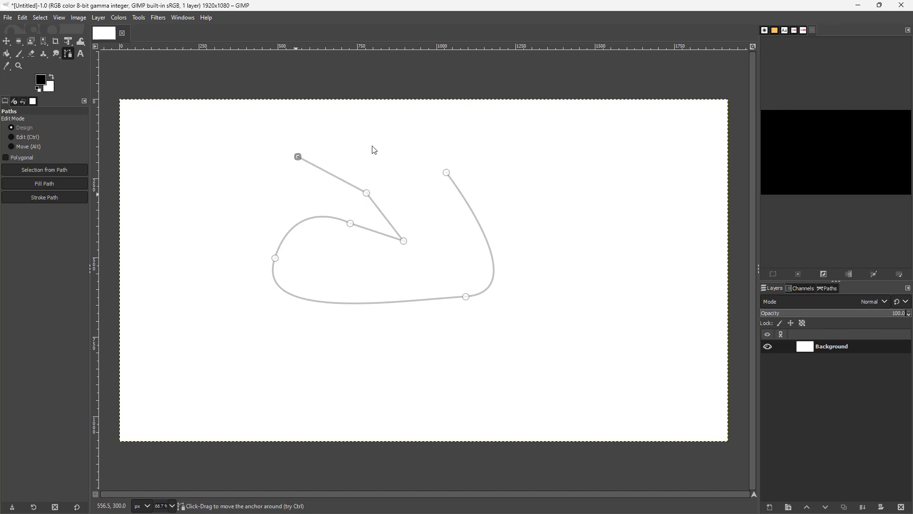
{"action": "mouse_move", "coordinate": [383, 135]}
{"action": "left_mouse_down"}
{"action": "mouse_move", "coordinate": [433, 147]}
{"action": "mouse_move", "coordinate": [416, 209]}
{"action": "left_mouse_up"}
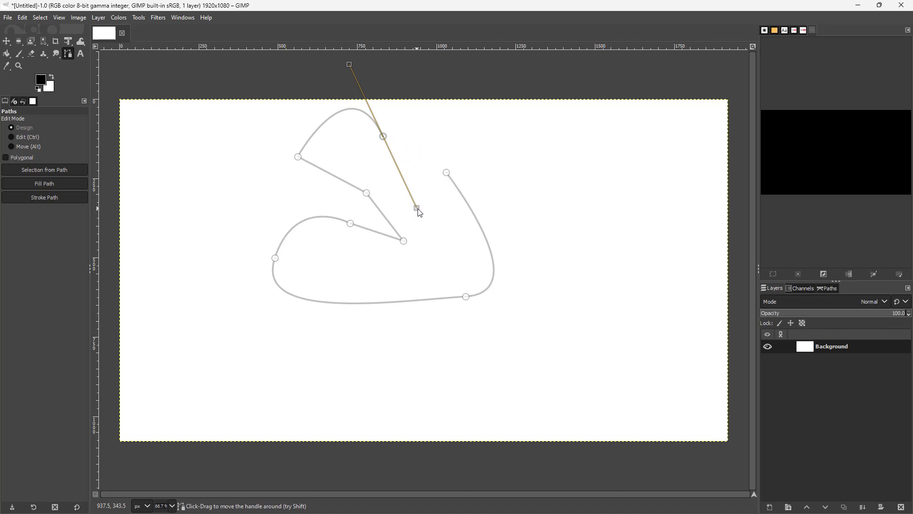
Step: Shape curved anchors along the top edge and upper right, adjusting their handles
{"action": "left_click_drag", "start_coordinate": [418, 208], "coordinate": [383, 137]}
{"action": "left_click_drag", "start_coordinate": [387, 141], "coordinate": [381, 148]}
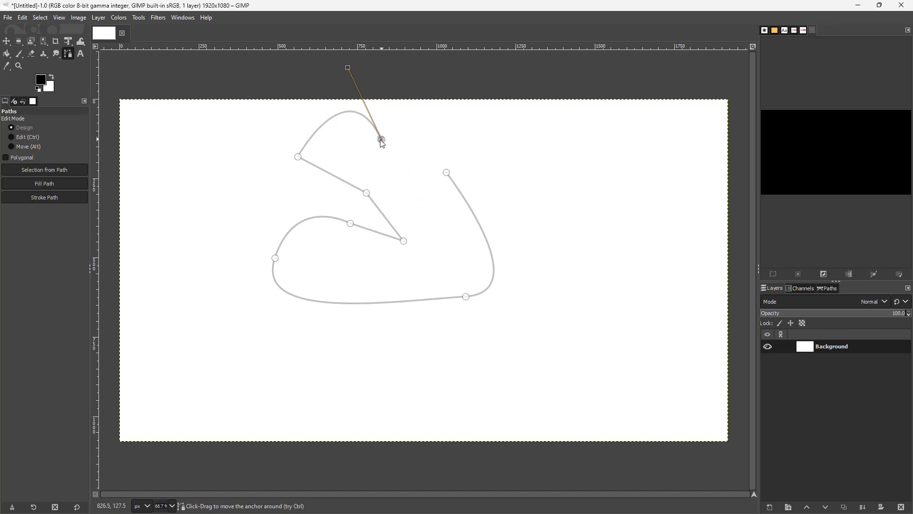
{"action": "left_click_drag", "start_coordinate": [450, 128], "coordinate": [499, 156]}
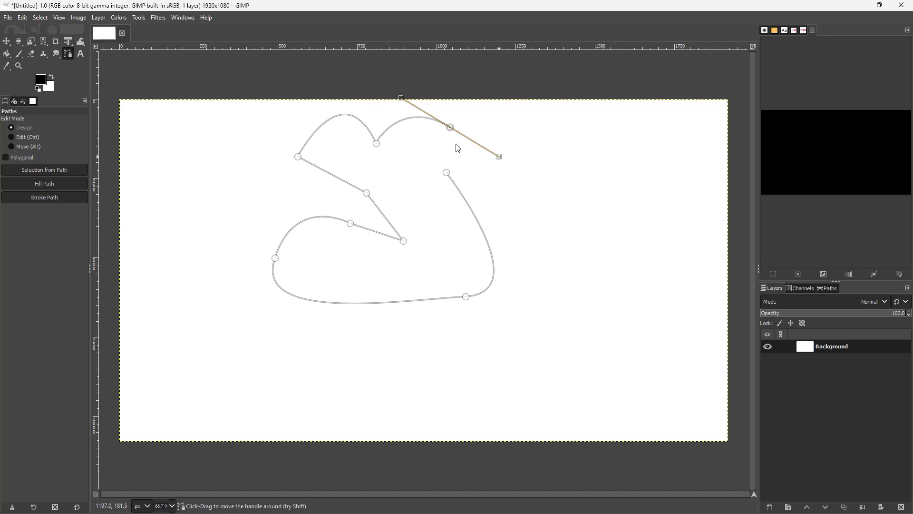
{"action": "left_click_drag", "start_coordinate": [498, 156], "coordinate": [508, 106]}
{"action": "left_click_drag", "start_coordinate": [537, 160], "coordinate": [520, 192]}
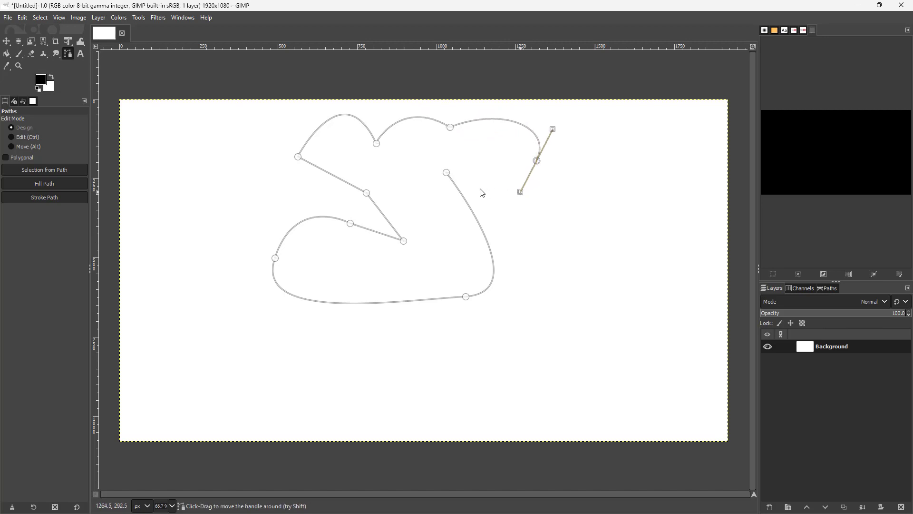
{"action": "left_click_drag", "start_coordinate": [520, 191], "coordinate": [607, 164]}
Step: Form the rounded right lobe and wind the path back to an anchor beside its start
{"action": "mouse_move", "coordinate": [566, 220]}
{"action": "left_mouse_down"}
{"action": "mouse_move", "coordinate": [515, 220]}
{"action": "mouse_move", "coordinate": [514, 213]}
{"action": "left_mouse_up"}
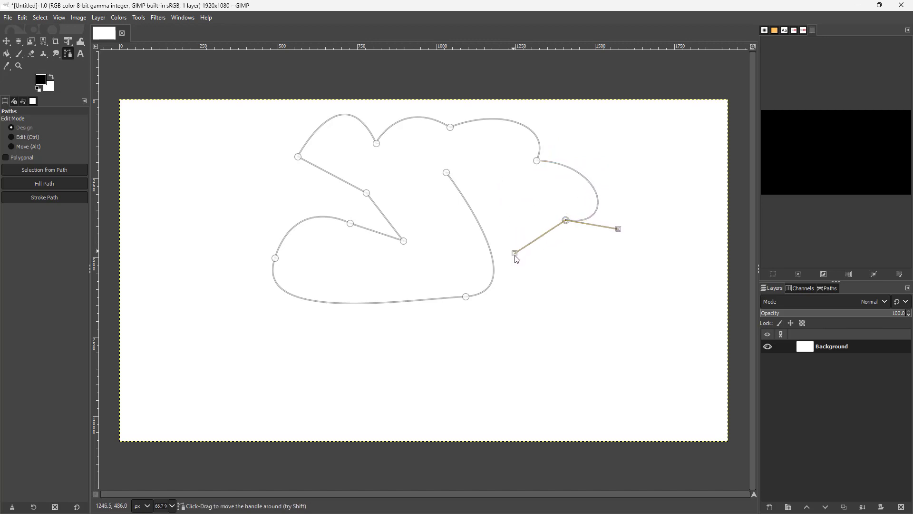
{"action": "left_click_drag", "start_coordinate": [515, 219], "coordinate": [523, 177]}
{"action": "left_click_drag", "start_coordinate": [477, 150], "coordinate": [479, 184]}
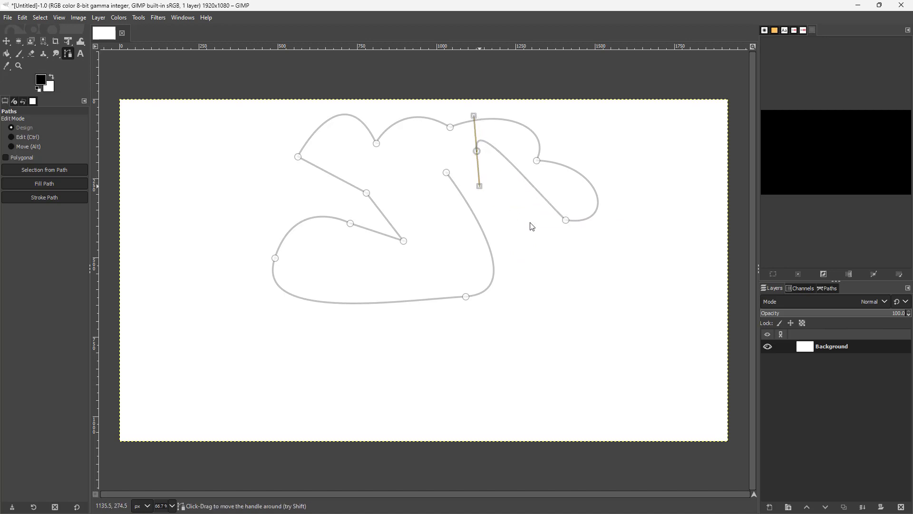
{"action": "left_click_drag", "start_coordinate": [480, 186], "coordinate": [463, 177]}
{"action": "left_click_drag", "start_coordinate": [412, 150], "coordinate": [413, 166]}
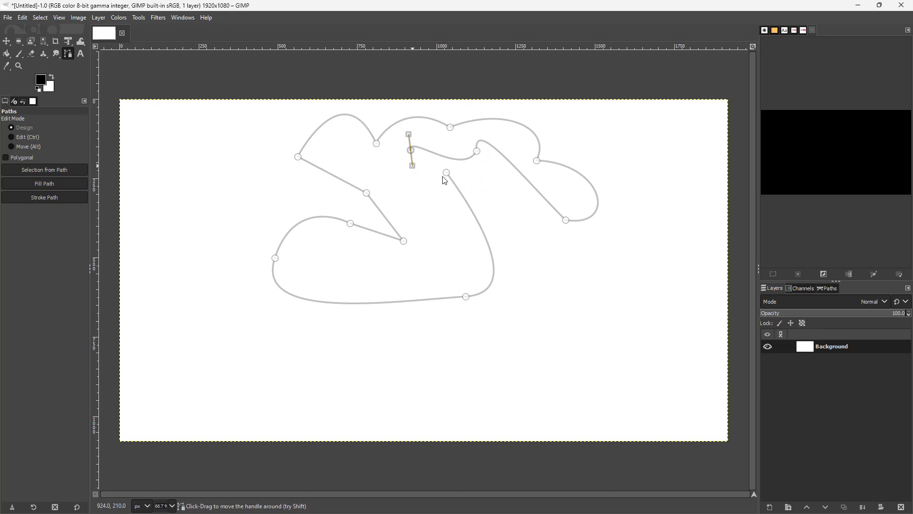
Step: Close the path onto its first anchor with Ctrl-click and bring up Fill Path
{"action": "key", "text": "ctrl"}
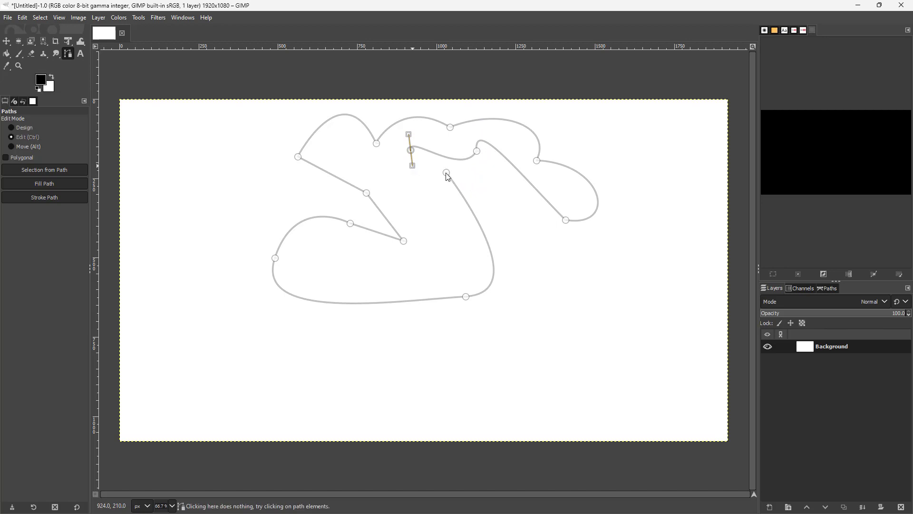
{"action": "left_click", "coordinate": [445, 173], "text": "ctrl"}
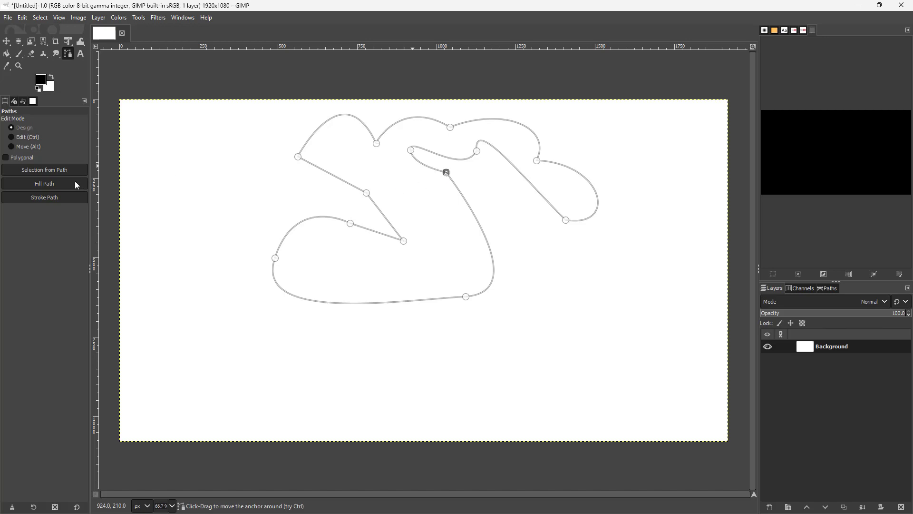
{"action": "left_click", "coordinate": [53, 182]}
Step: Fill the closed path with solid black, then switch path editing to Edit mode
{"action": "left_click", "coordinate": [76, 183]}
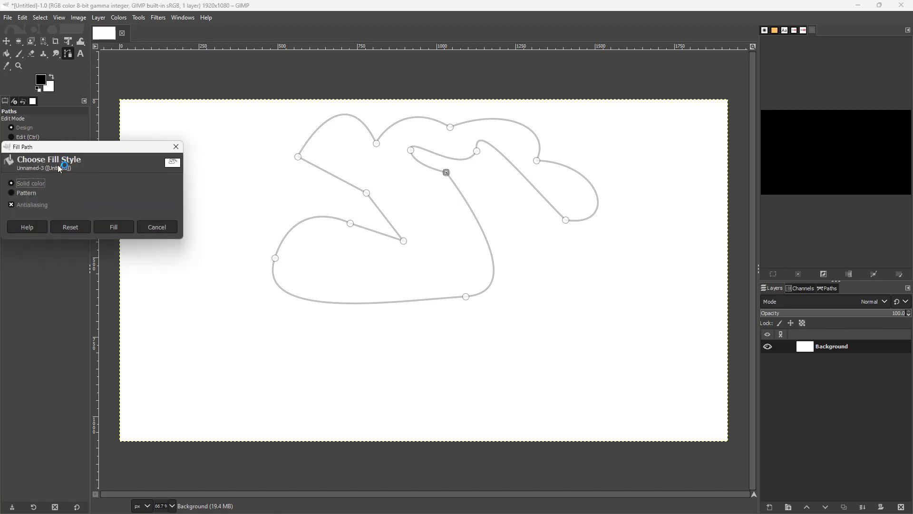
{"action": "left_click", "coordinate": [117, 227]}
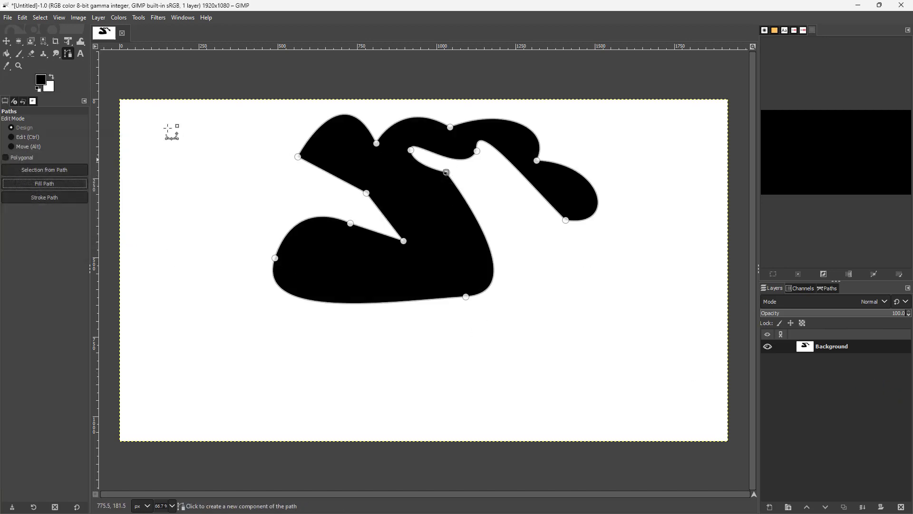
{"action": "left_click", "coordinate": [29, 137]}
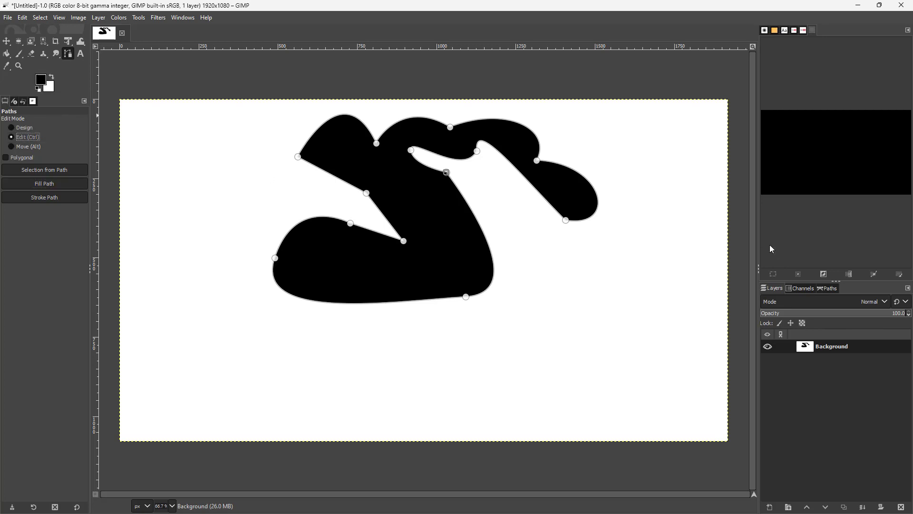